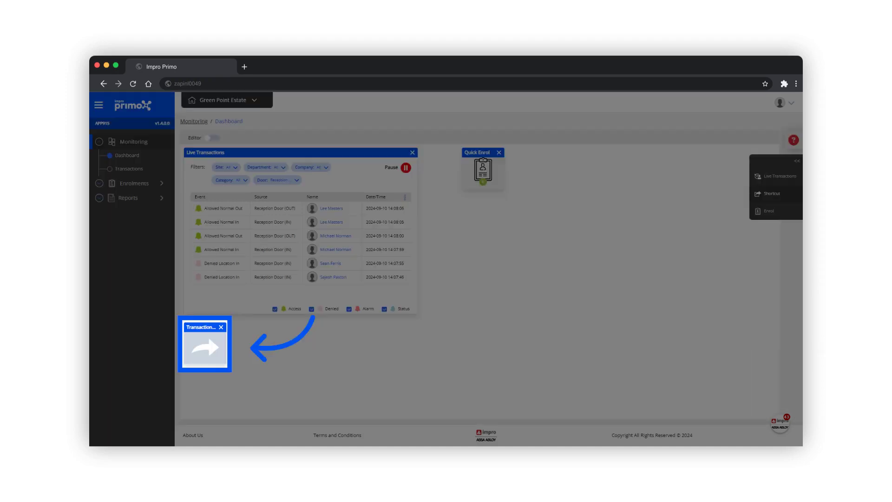
# Use the new Transactions shortcut to reach the Transactions reports list
pyautogui.click(208, 335)
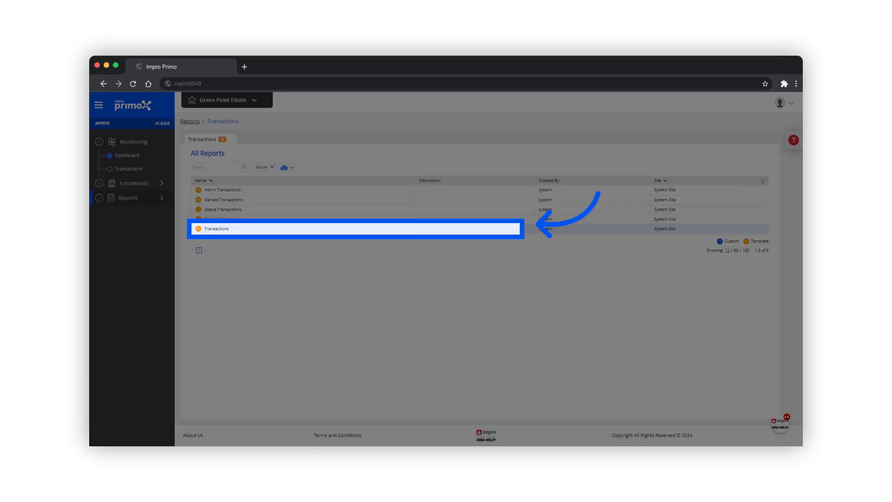